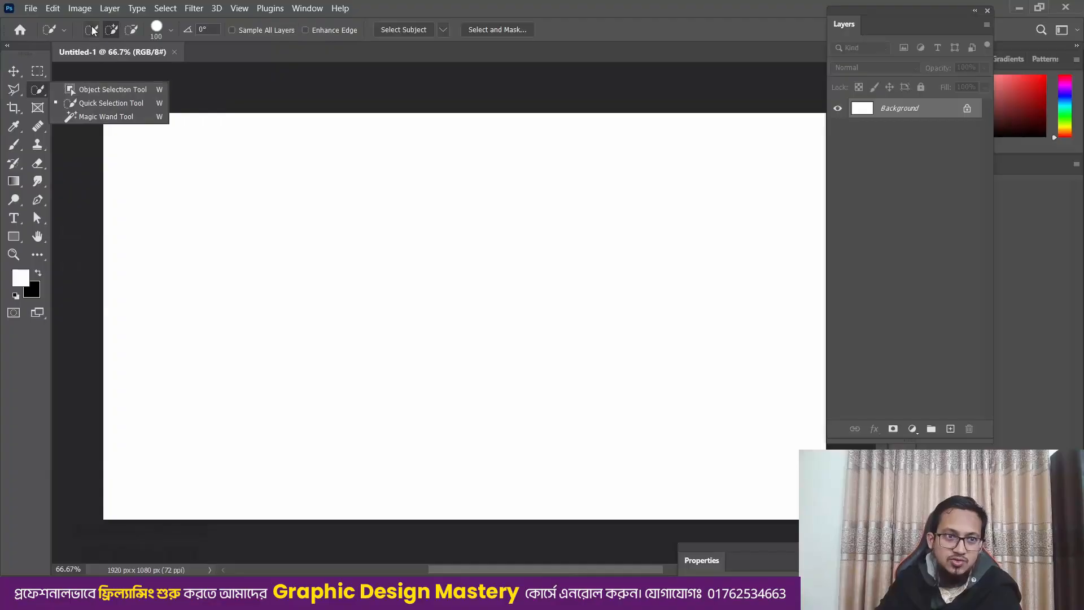
{"action": "left_click", "coordinate": [41, 74]}
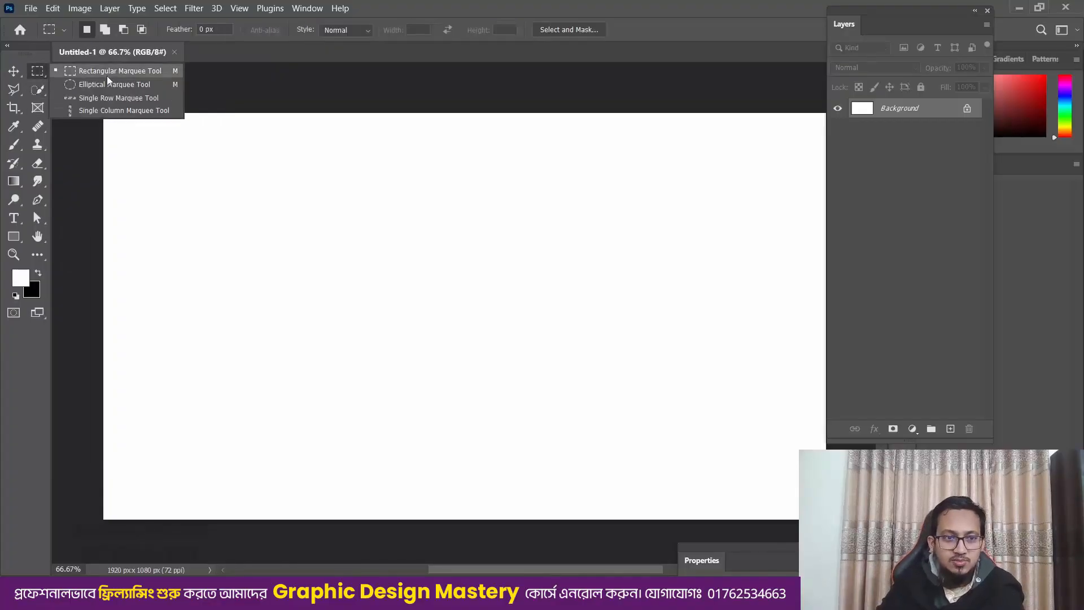
{"action": "left_click", "coordinate": [11, 90]}
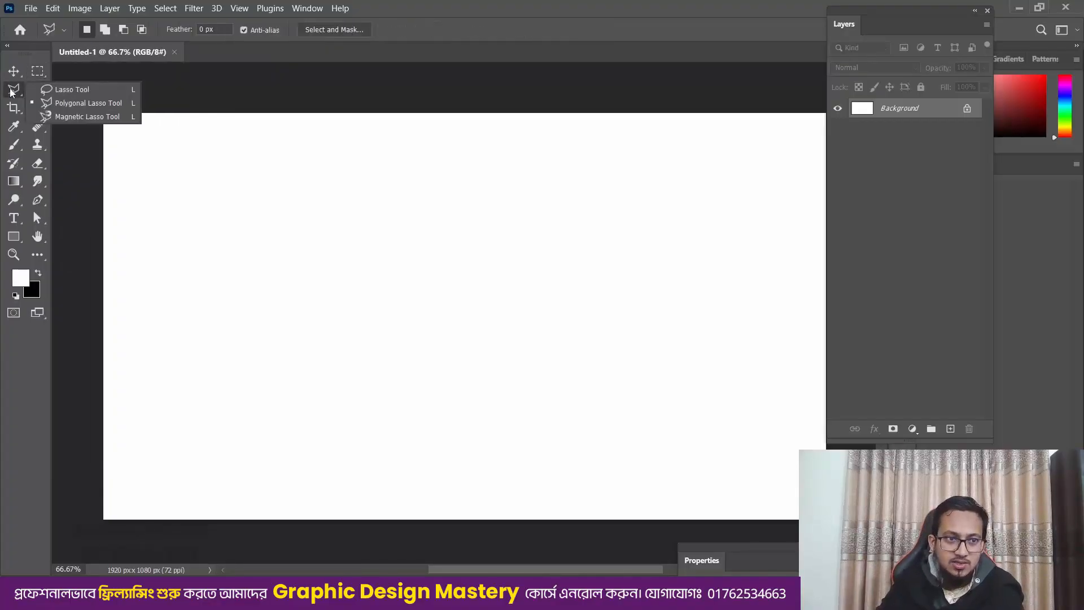
{"action": "left_click", "coordinate": [37, 89]}
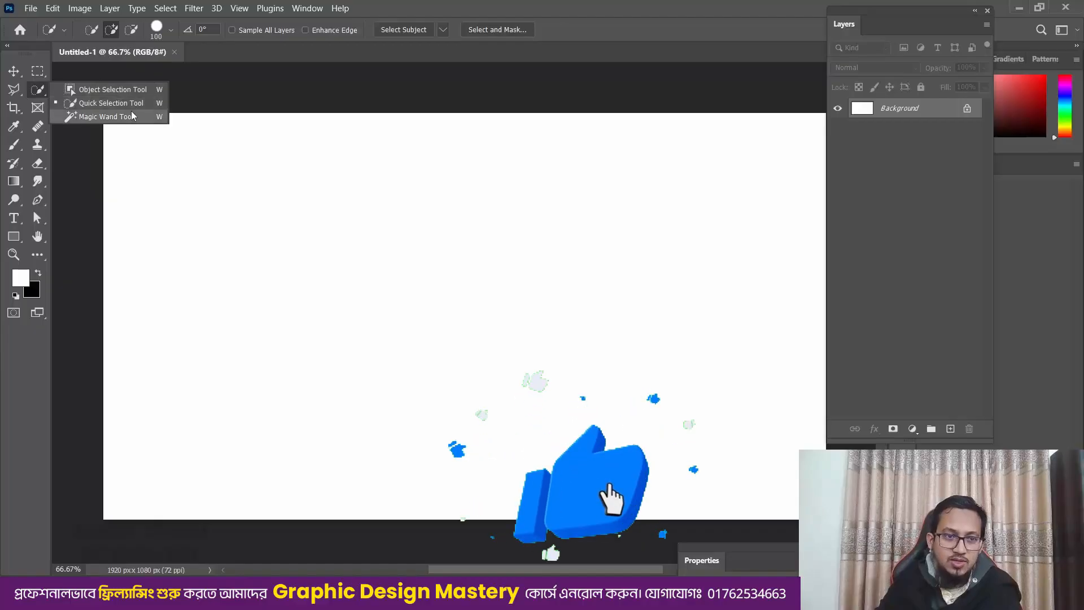
Step: Activate the Object Selection Tool and open apple image.jpg from the Class 2 folder in File Explorer as a separate Photoshop document
{"action": "left_click", "coordinate": [131, 90]}
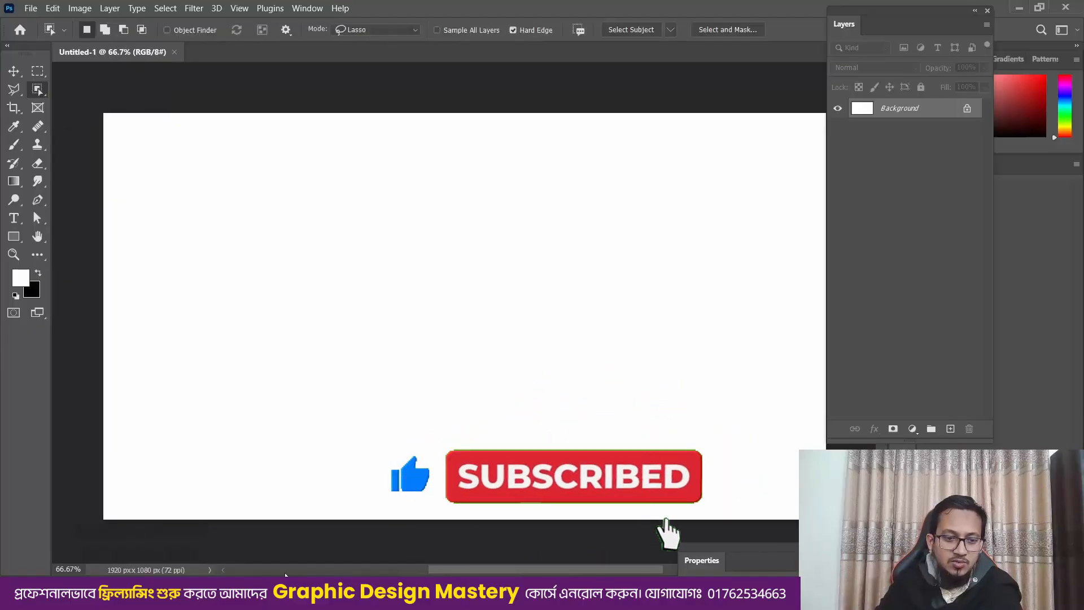
{"action": "mouse_move", "coordinate": [248, 598]}
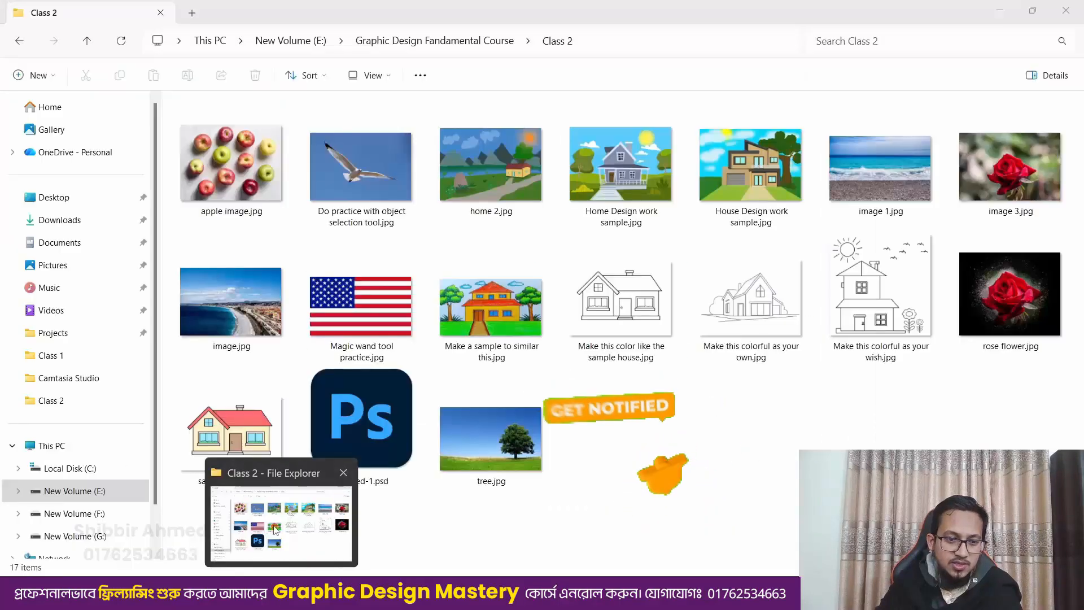
{"action": "left_click", "coordinate": [275, 529]}
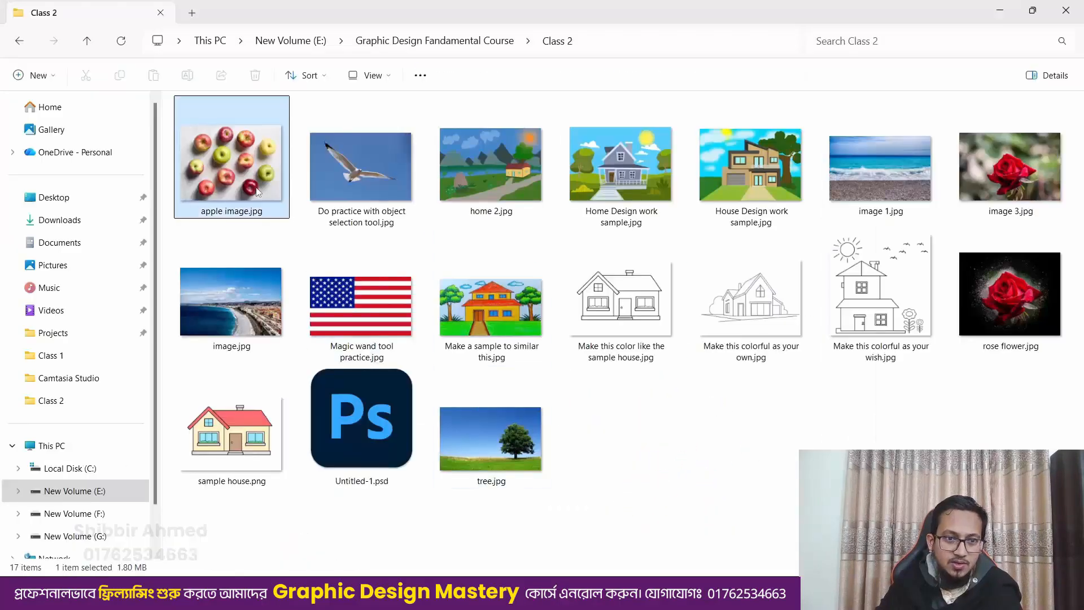
{"action": "left_click_drag", "start_coordinate": [232, 164], "coordinate": [497, 25]}
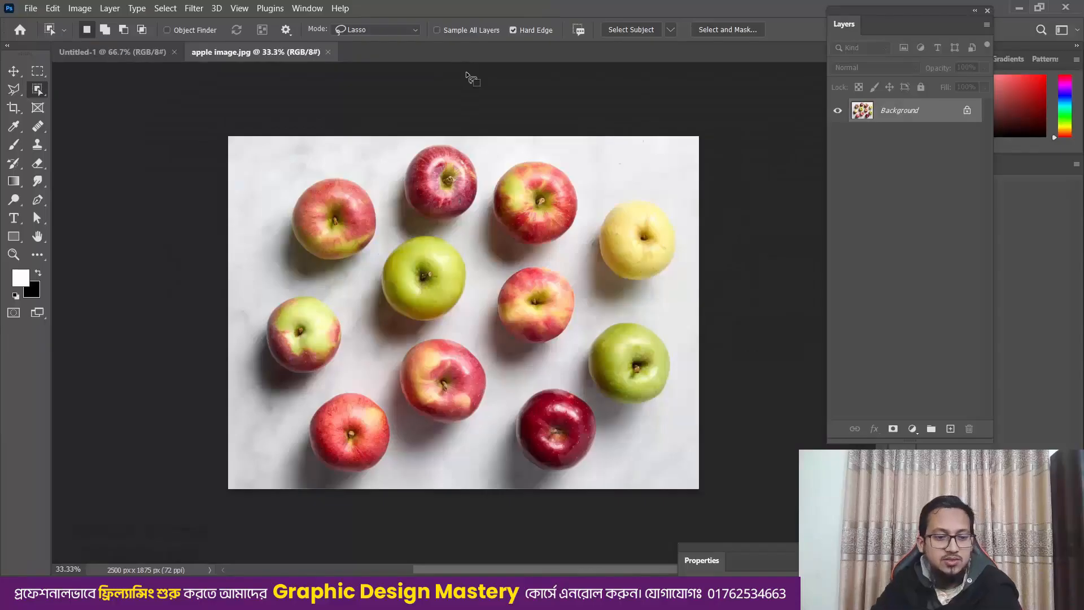
{"action": "right_click", "coordinate": [37, 89]}
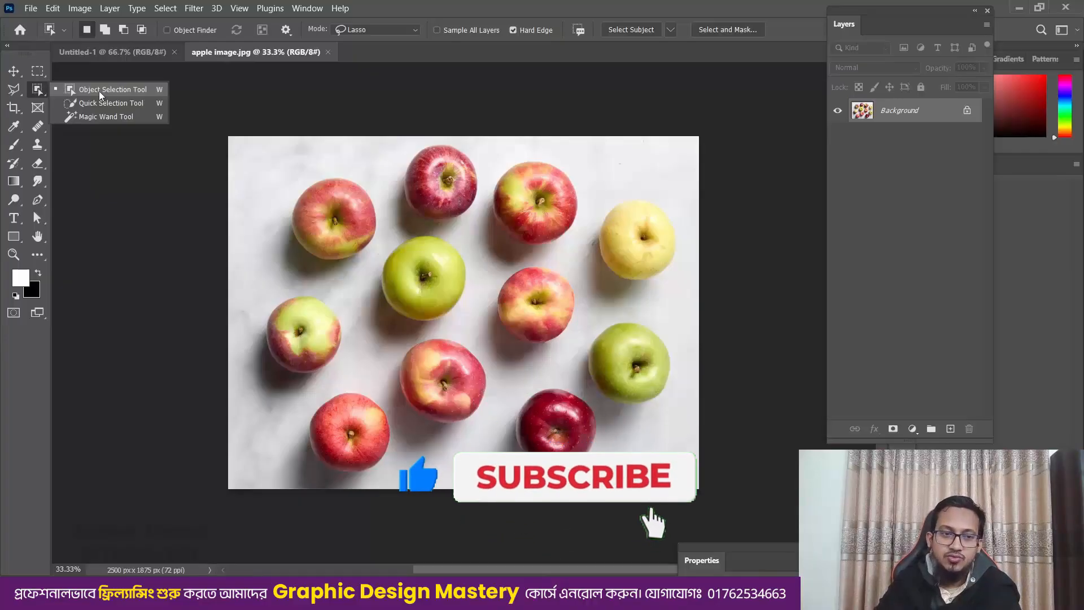
{"action": "left_click", "coordinate": [99, 90]}
{"action": "left_click", "coordinate": [13, 90]}
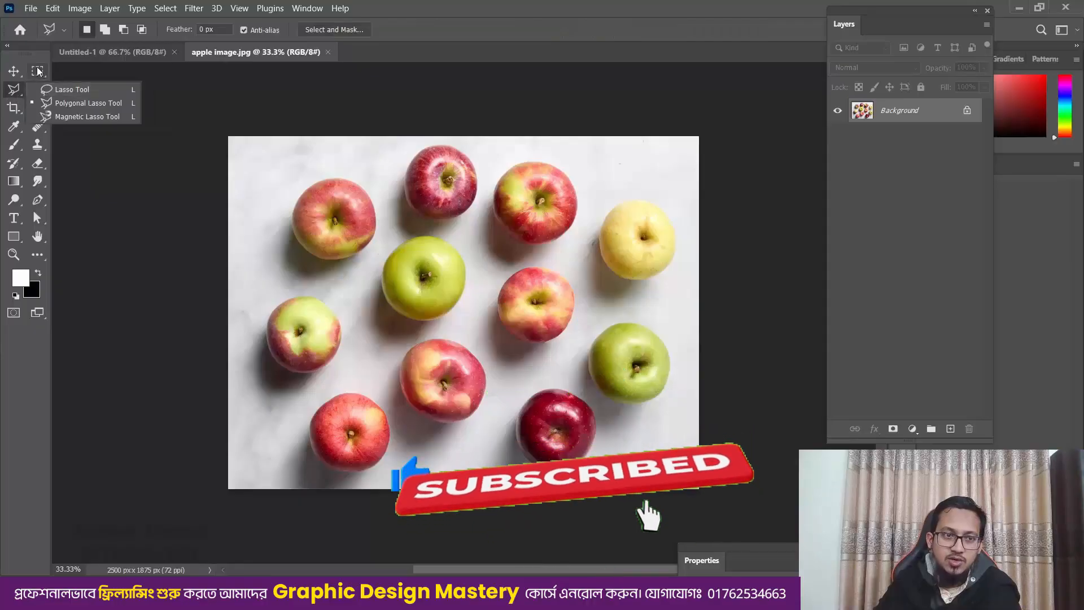
{"action": "left_click", "coordinate": [38, 70]}
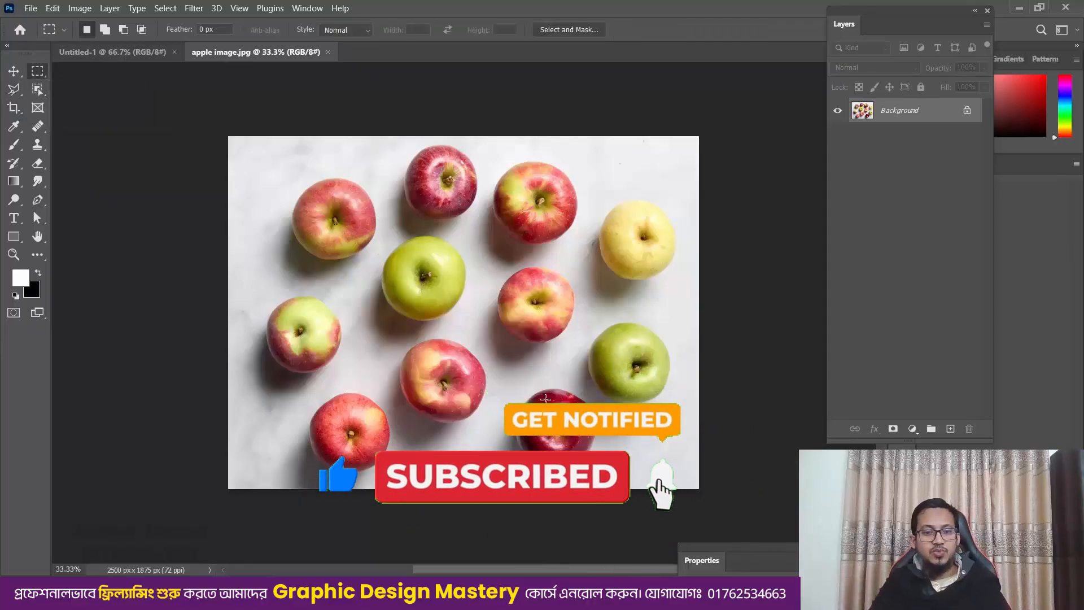
{"action": "scroll", "coordinate": [429, 308], "scroll_direction": "up", "scroll_amount": 3}
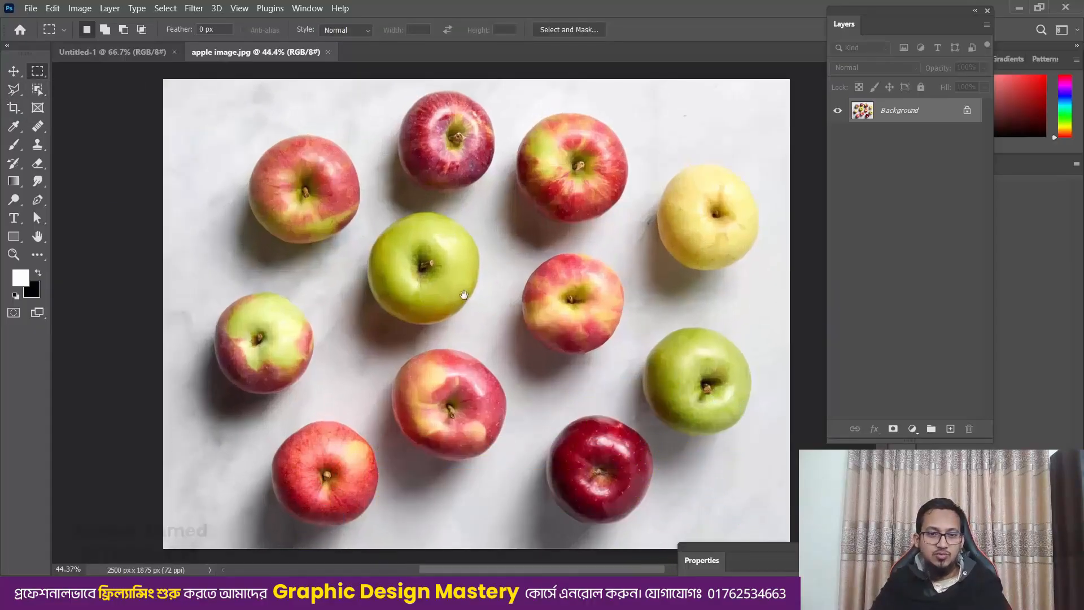
{"action": "left_click_drag", "start_coordinate": [468, 295], "coordinate": [437, 294]}
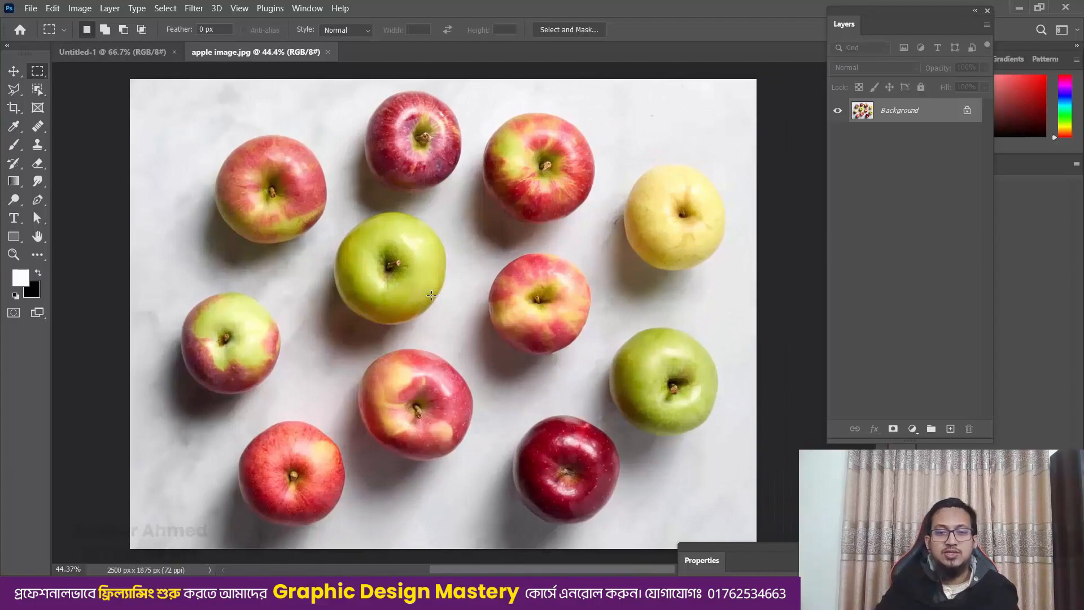
{"action": "right_click", "coordinate": [40, 73]}
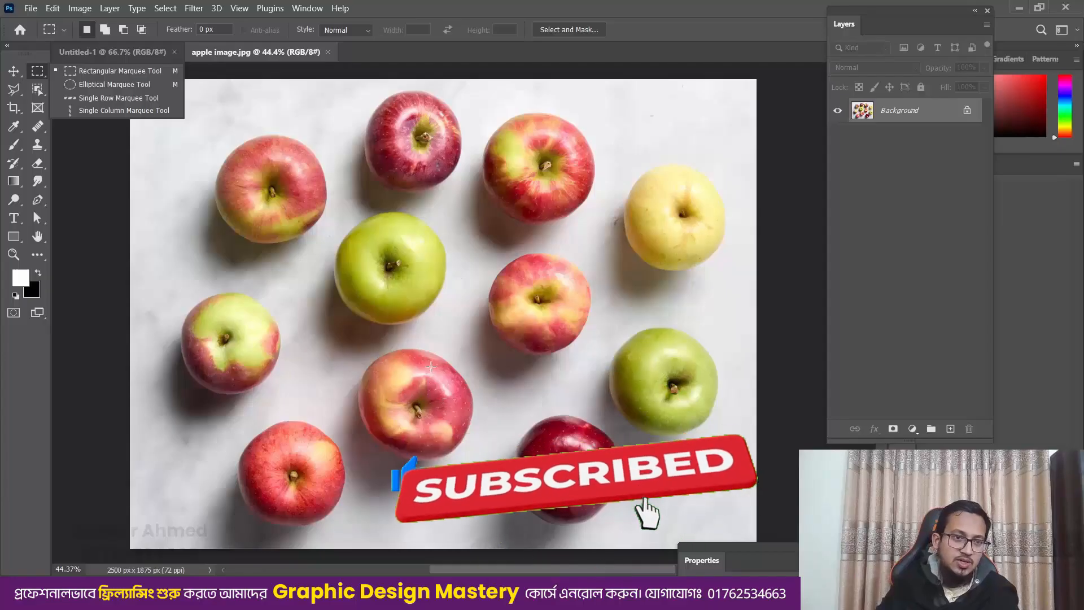
{"action": "left_click", "coordinate": [13, 88]}
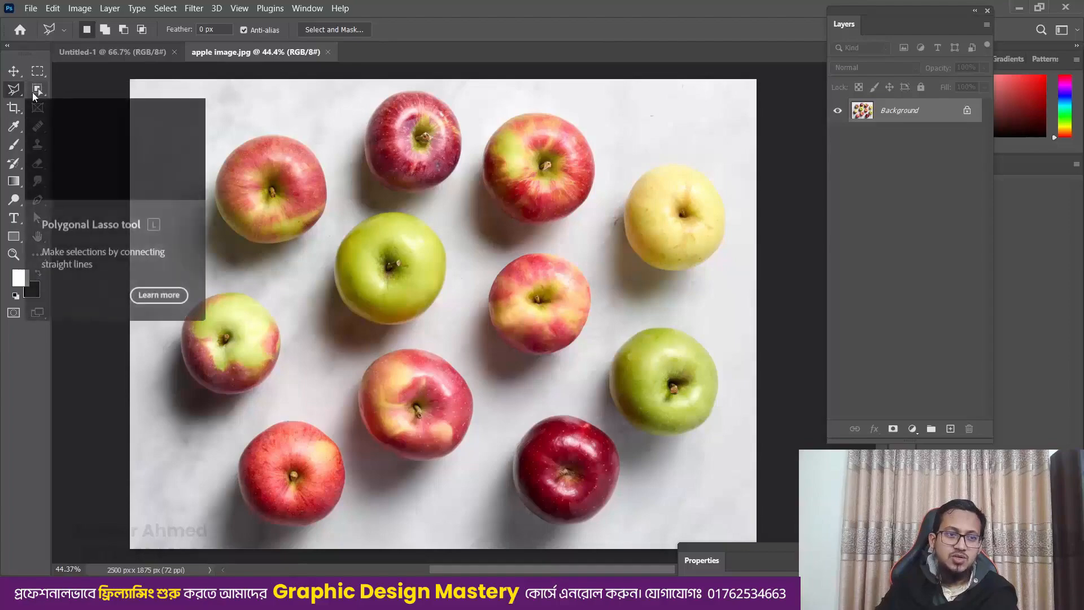
Step: Try the Object Selection Tool in Lasso mode around only the upper-right edge of the red-yellow apple in the middle, and deselect
{"action": "left_click", "coordinate": [36, 93]}
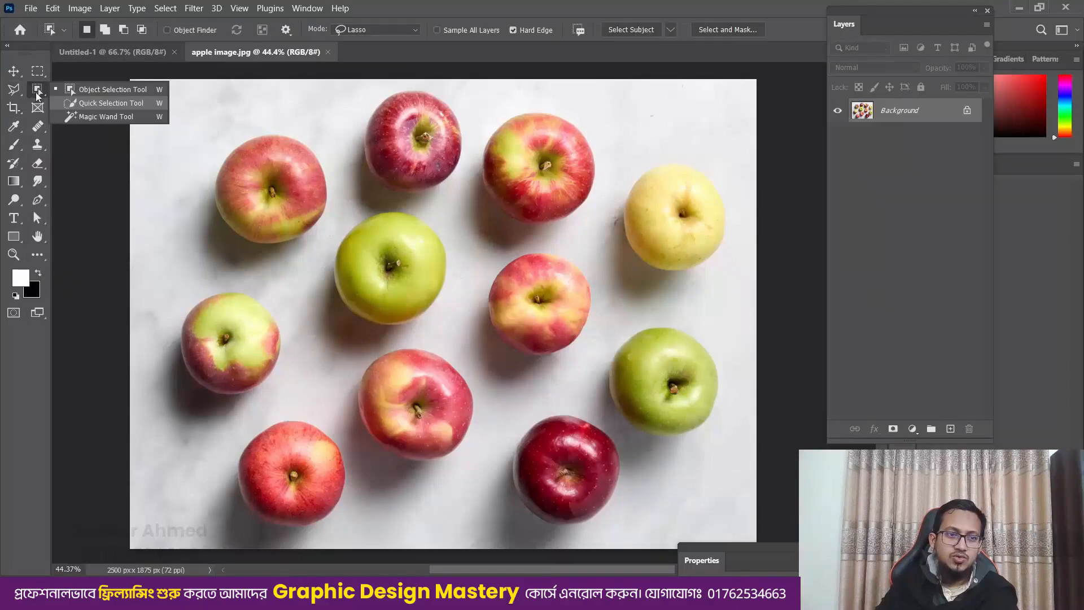
{"action": "left_click", "coordinate": [119, 91]}
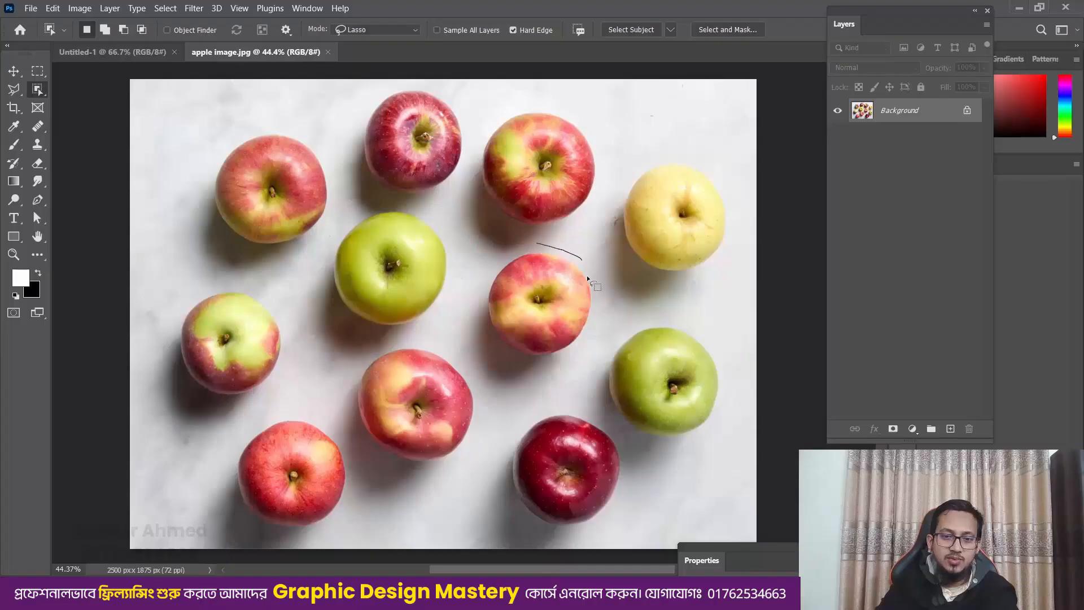
{"action": "left_click_drag", "start_coordinate": [587, 275], "coordinate": [587, 308]}
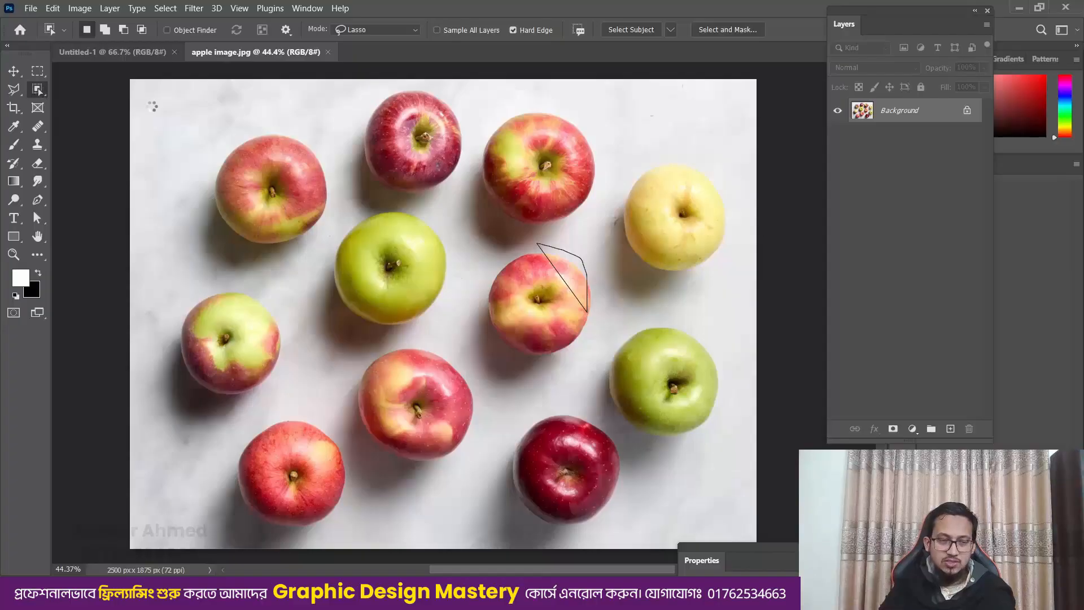
{"action": "scroll", "coordinate": [530, 270], "scroll_direction": "up", "scroll_amount": 1}
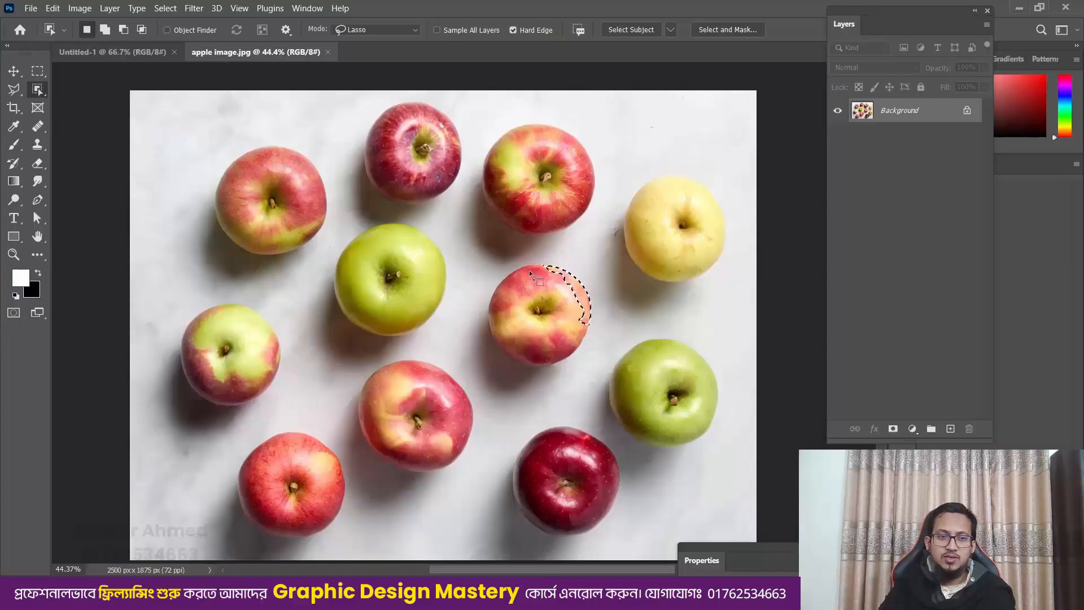
{"action": "key", "text": "ctrl+d"}
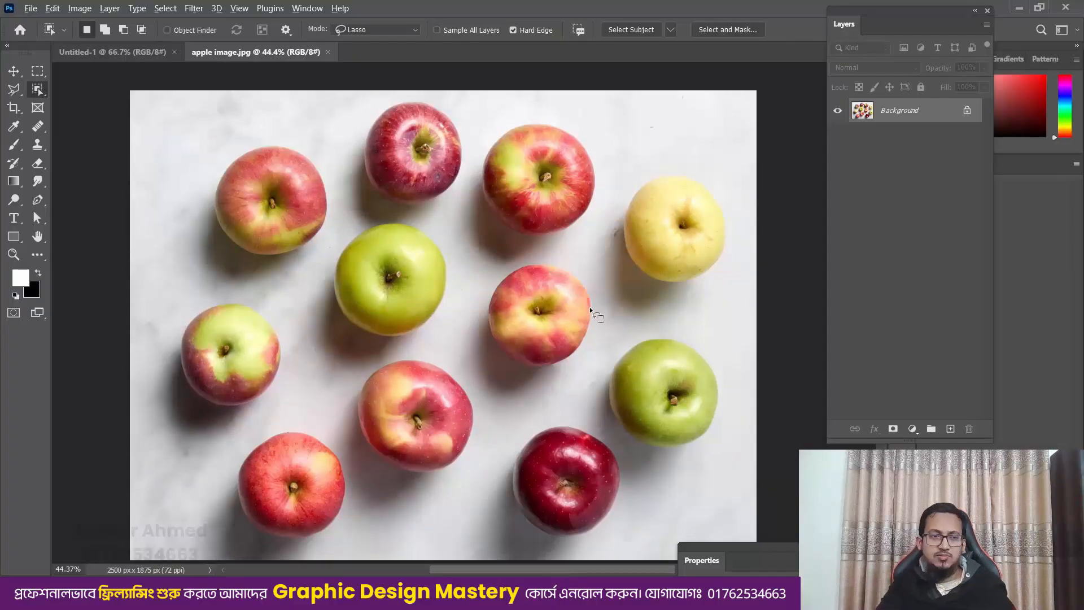
Step: Select the whole red-yellow apple in the middle by outlining it with the Object Selection Tool in Lasso mode
{"action": "scroll", "coordinate": [576, 293], "scroll_direction": "up", "scroll_amount": 2}
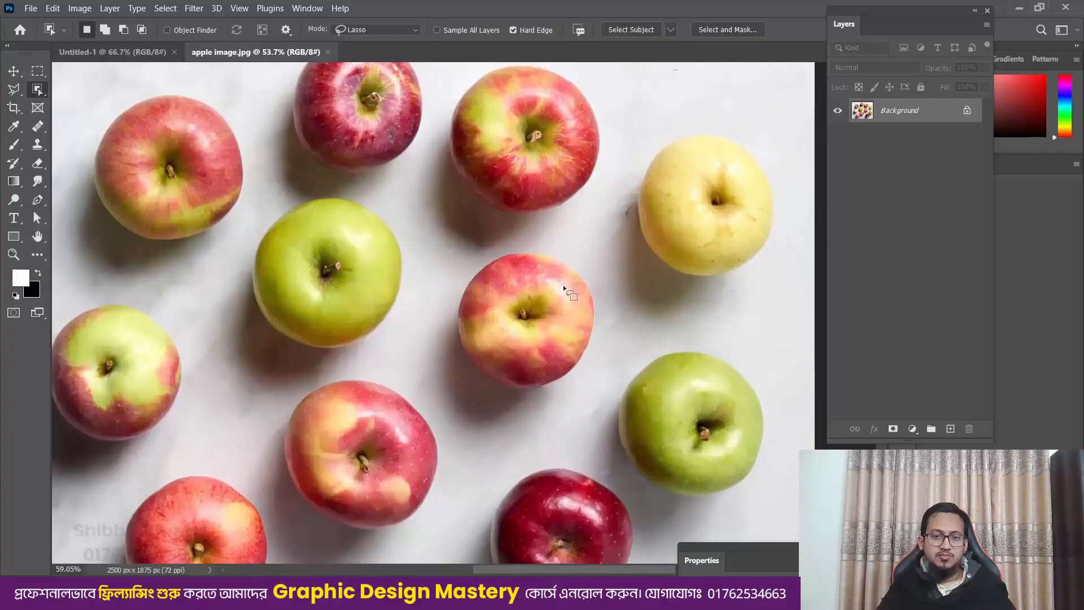
{"action": "scroll", "coordinate": [564, 287], "scroll_direction": "up", "scroll_amount": 2}
{"action": "scroll", "coordinate": [576, 240], "scroll_direction": "down", "scroll_amount": 1}
{"action": "left_click_drag", "start_coordinate": [576, 240], "coordinate": [590, 243]}
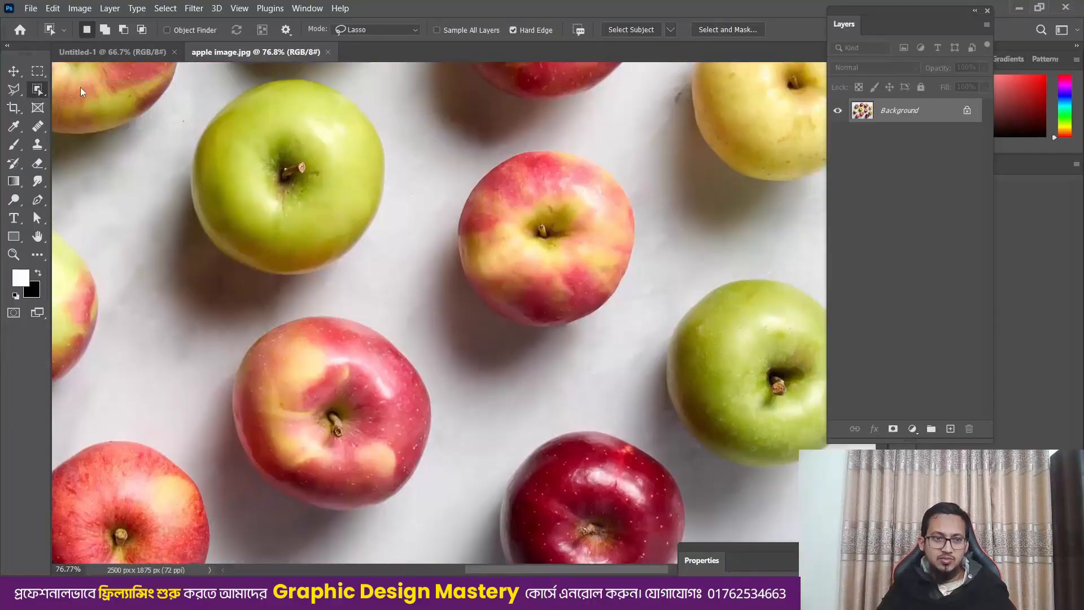
{"action": "mouse_move", "coordinate": [576, 139]}
{"action": "left_mouse_down"}
{"action": "mouse_move", "coordinate": [656, 210]}
{"action": "mouse_move", "coordinate": [666, 248]}
{"action": "mouse_move", "coordinate": [431, 225]}
{"action": "mouse_move", "coordinate": [457, 167]}
{"action": "mouse_move", "coordinate": [568, 138]}
{"action": "left_mouse_up"}
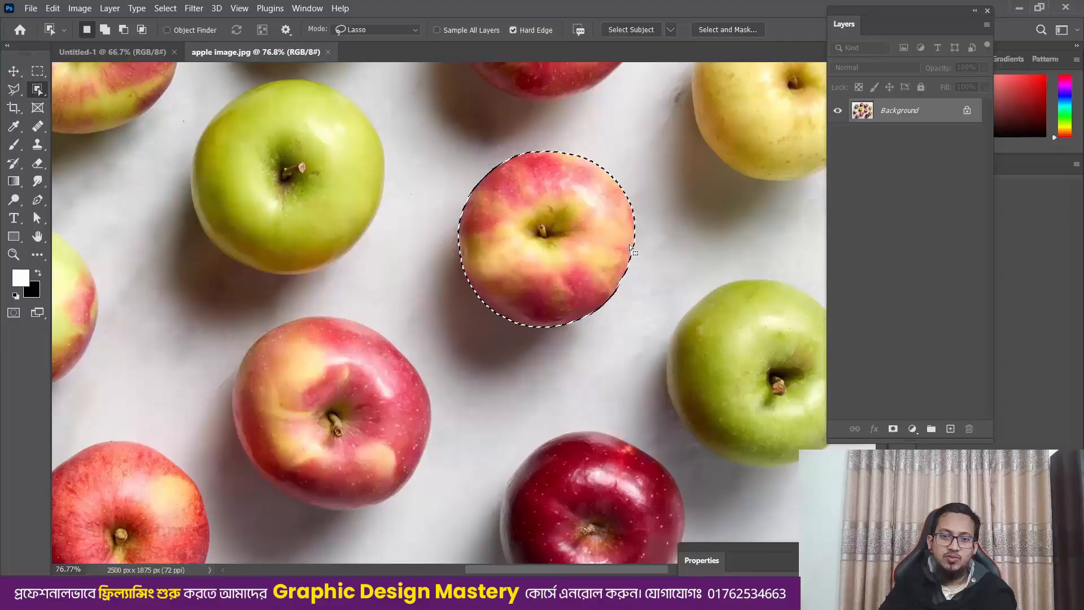
Step: Copy the selected red-yellow apple onto a new layer above the Background
{"action": "scroll", "coordinate": [630, 248], "scroll_direction": "down", "scroll_amount": 5}
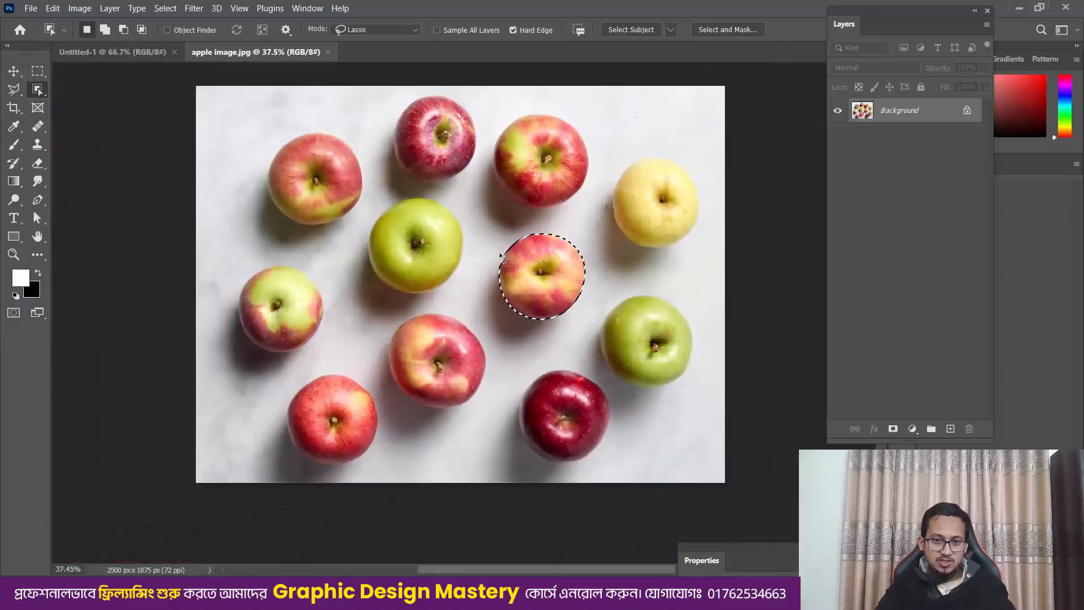
{"action": "scroll", "coordinate": [494, 258], "scroll_direction": "up", "scroll_amount": 1}
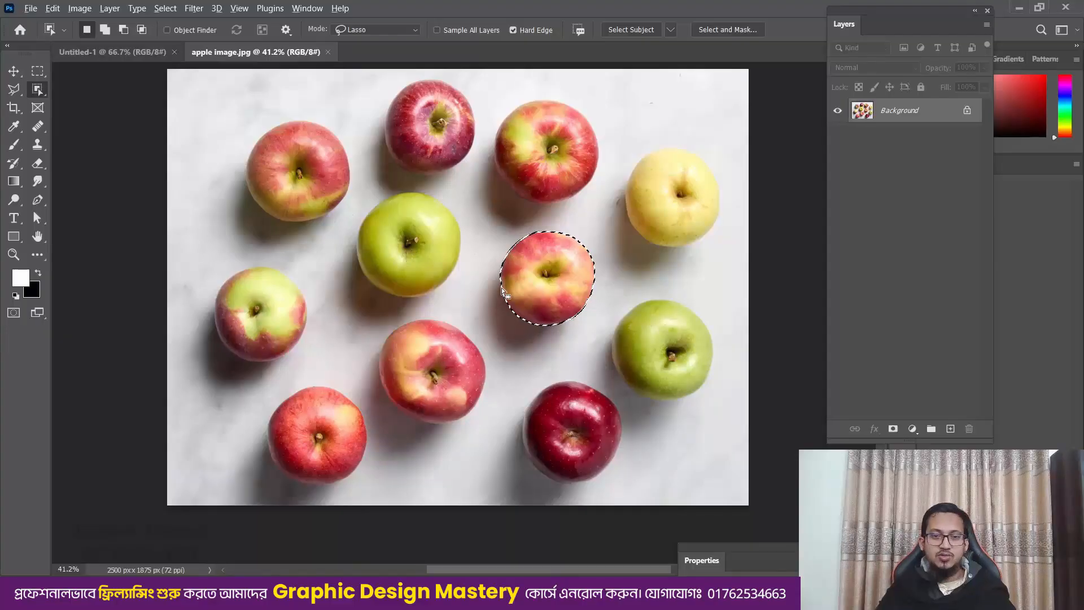
{"action": "scroll", "coordinate": [501, 287], "scroll_direction": "up", "scroll_amount": 1}
{"action": "scroll", "coordinate": [525, 266], "scroll_direction": "up", "scroll_amount": 1}
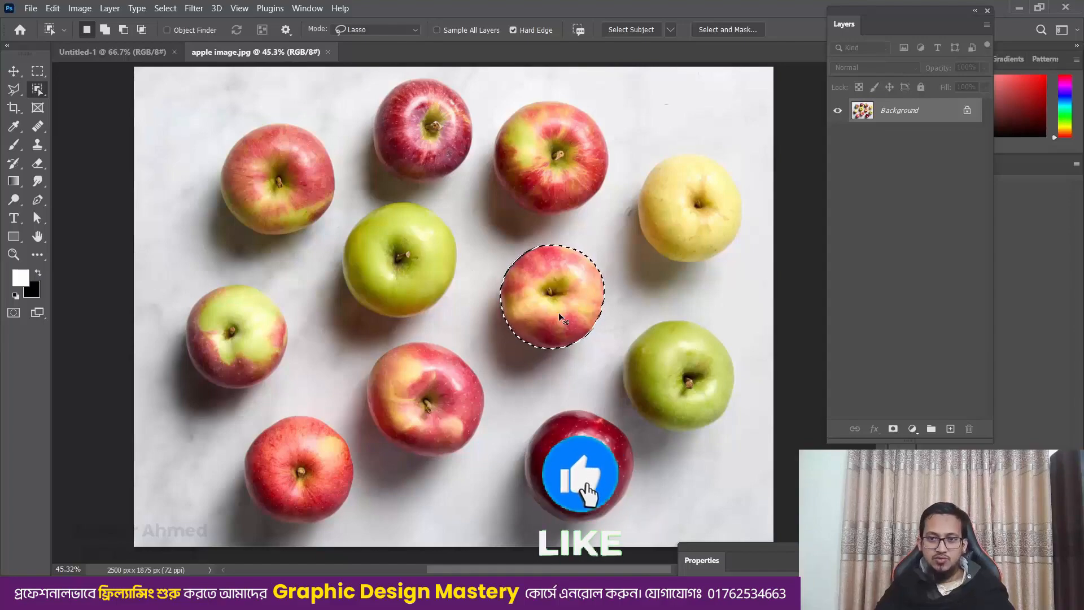
{"action": "key", "text": "ctrl+j"}
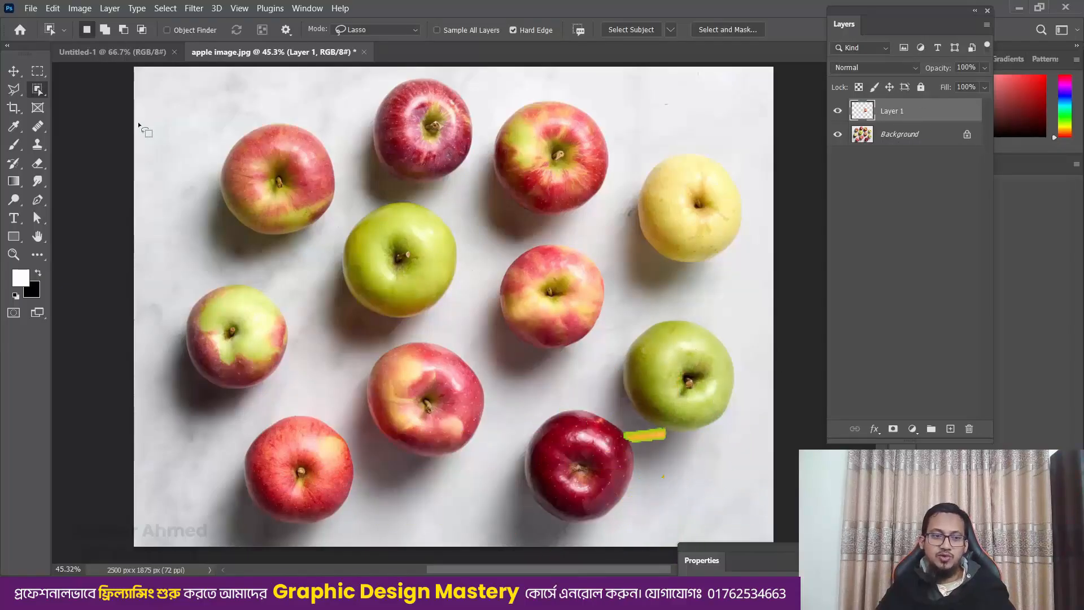
Step: Move the copied apple down between the bright red and dark red apples at the image's lower edge, and undo the move
{"action": "key", "text": "v"}
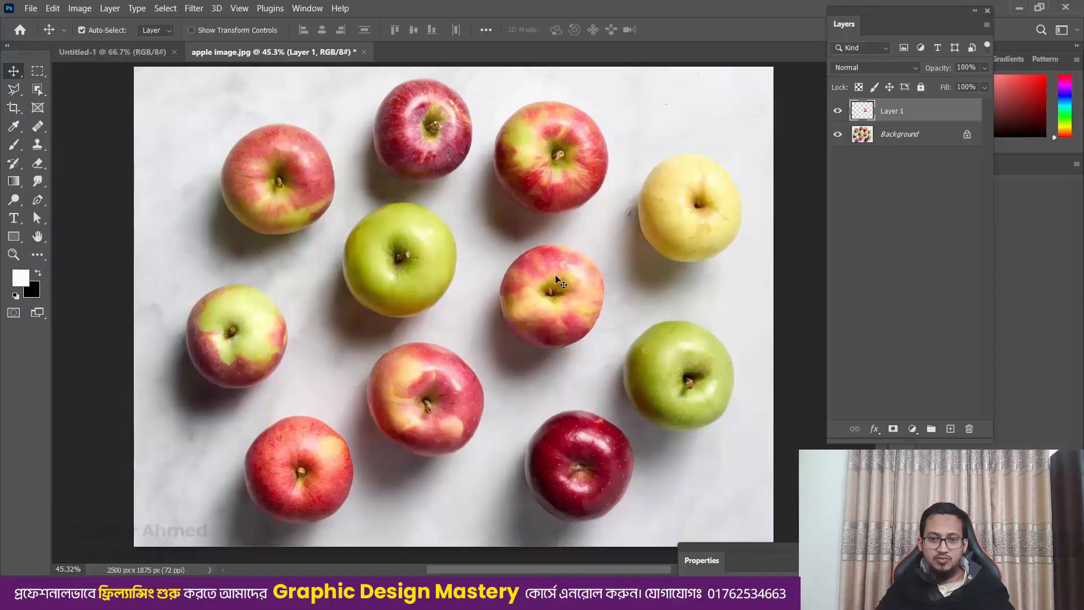
{"action": "left_click_drag", "start_coordinate": [575, 279], "coordinate": [473, 469]}
{"action": "key", "text": "ctrl"}
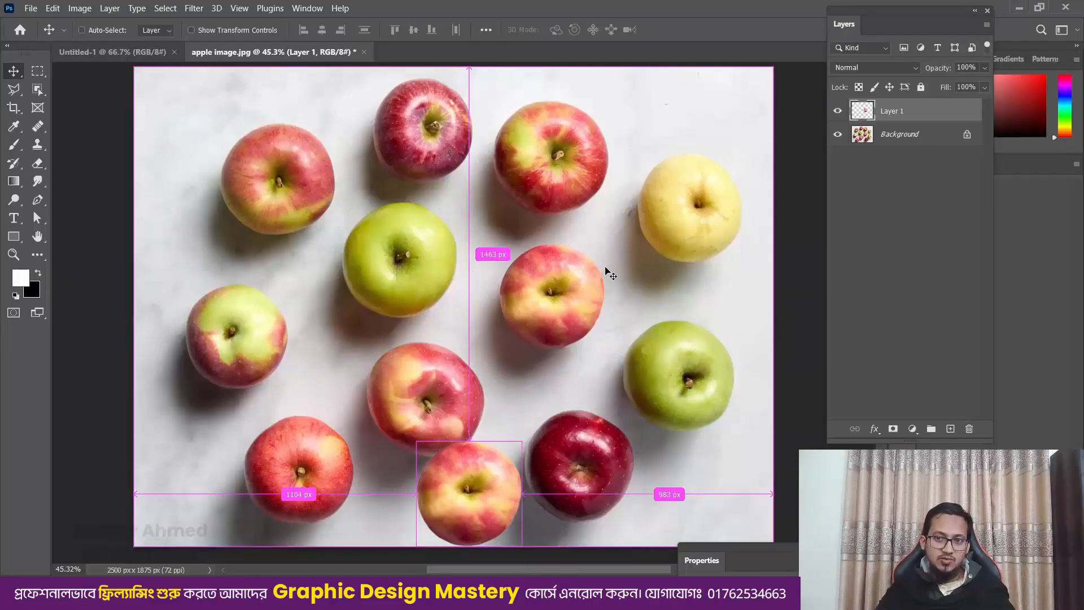
{"action": "key", "text": "ctrl+z"}
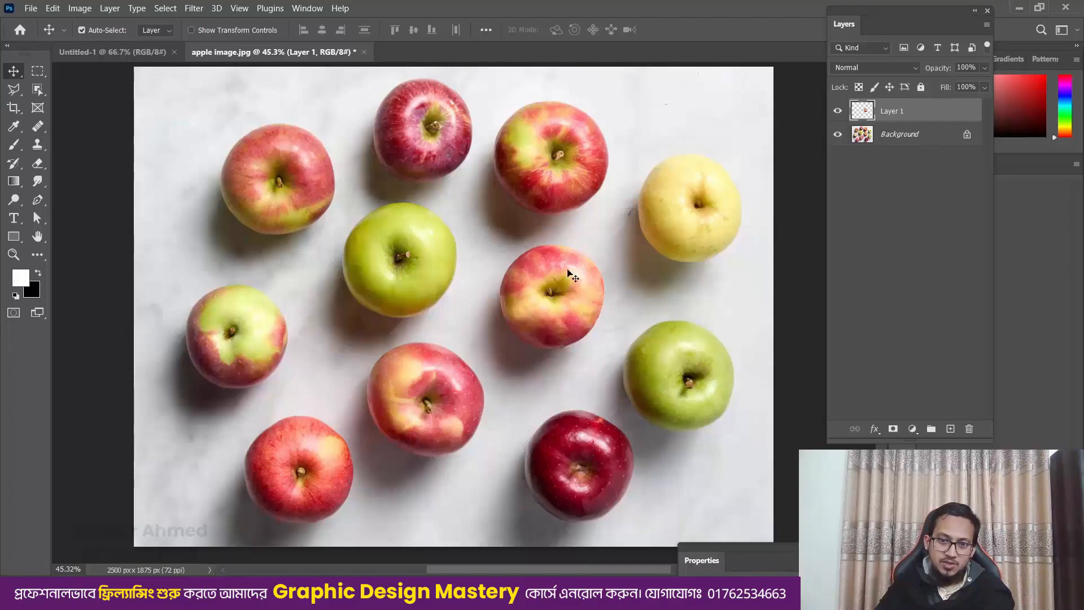
Step: Try to select the green apple left of the middle with the Object Selection Tool while Layer 1 is active, and dismiss the warning
{"action": "left_click", "coordinate": [45, 89]}
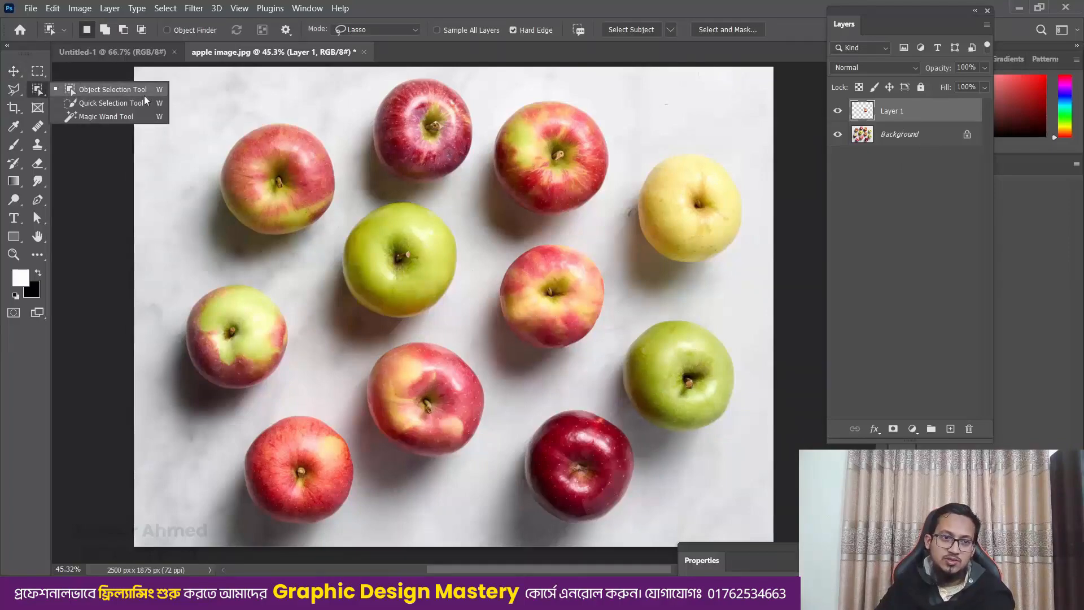
{"action": "left_click", "coordinate": [107, 90]}
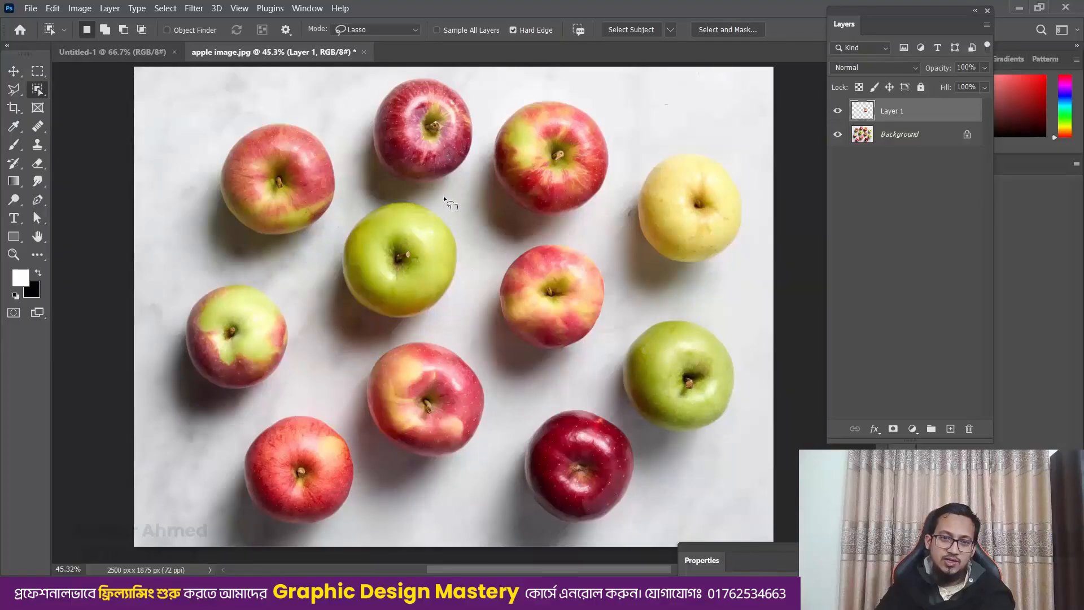
{"action": "mouse_move", "coordinate": [442, 196]}
{"action": "left_mouse_down"}
{"action": "mouse_move", "coordinate": [441, 321]}
{"action": "mouse_move", "coordinate": [473, 240]}
{"action": "left_mouse_up"}
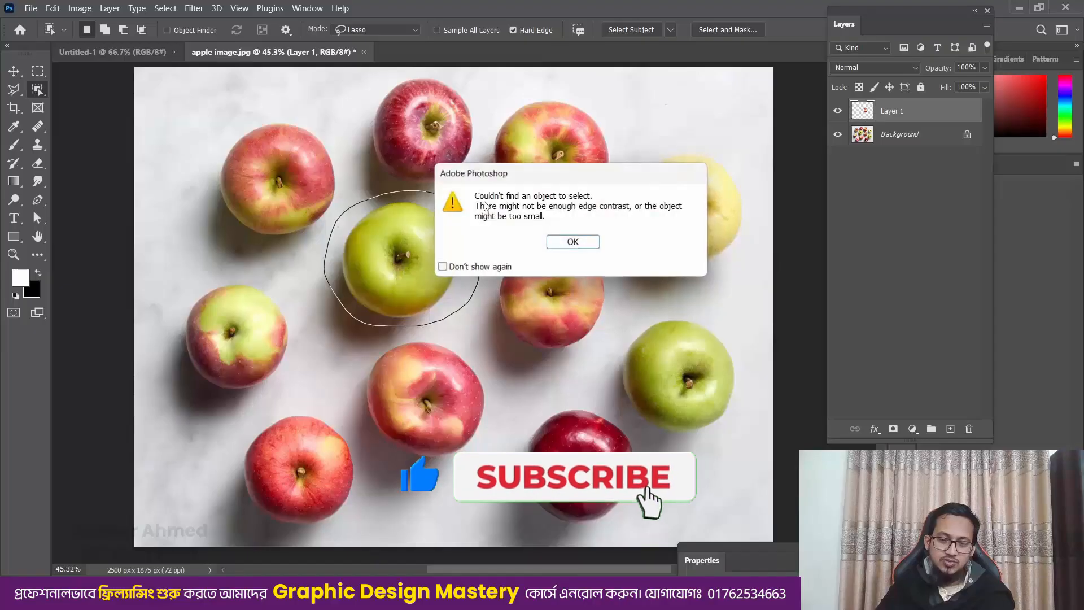
{"action": "left_click_drag", "start_coordinate": [514, 172], "coordinate": [568, 104]}
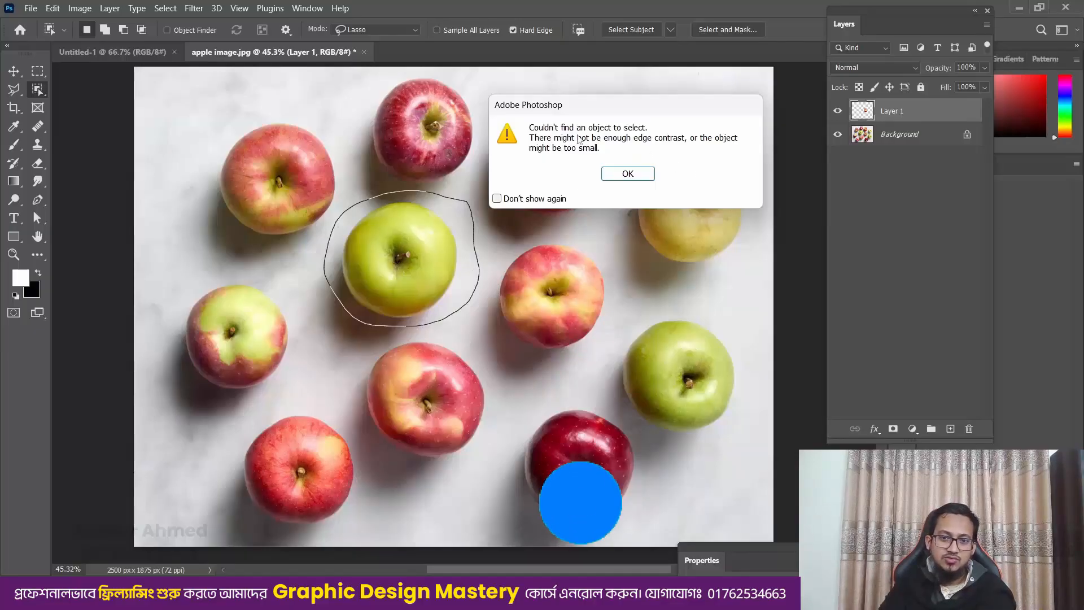
{"action": "left_click", "coordinate": [627, 174]}
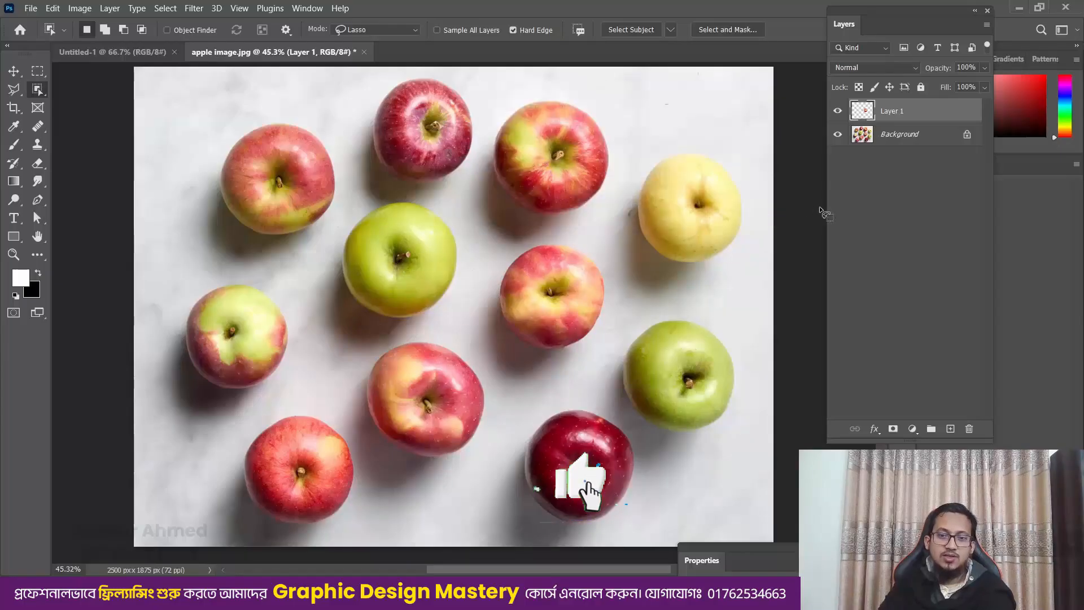
Step: Select the green apple left of the middle on the Background with an Object Selection lasso outline, and copy it onto a new layer
{"action": "left_click", "coordinate": [916, 138]}
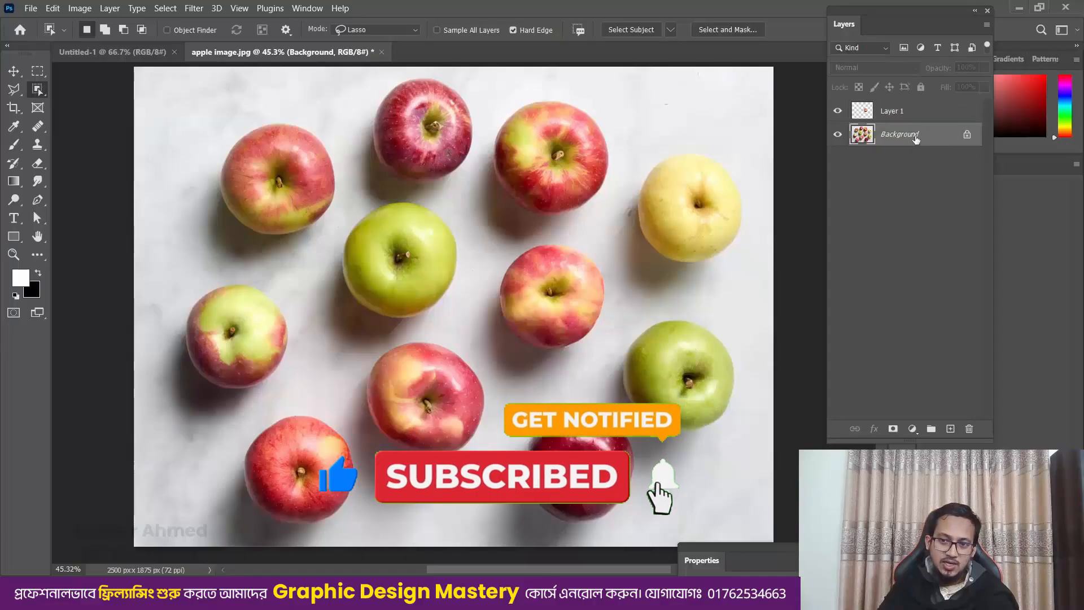
{"action": "mouse_move", "coordinate": [443, 205]}
{"action": "left_mouse_down"}
{"action": "mouse_move", "coordinate": [398, 190]}
{"action": "mouse_move", "coordinate": [347, 221]}
{"action": "left_mouse_up"}
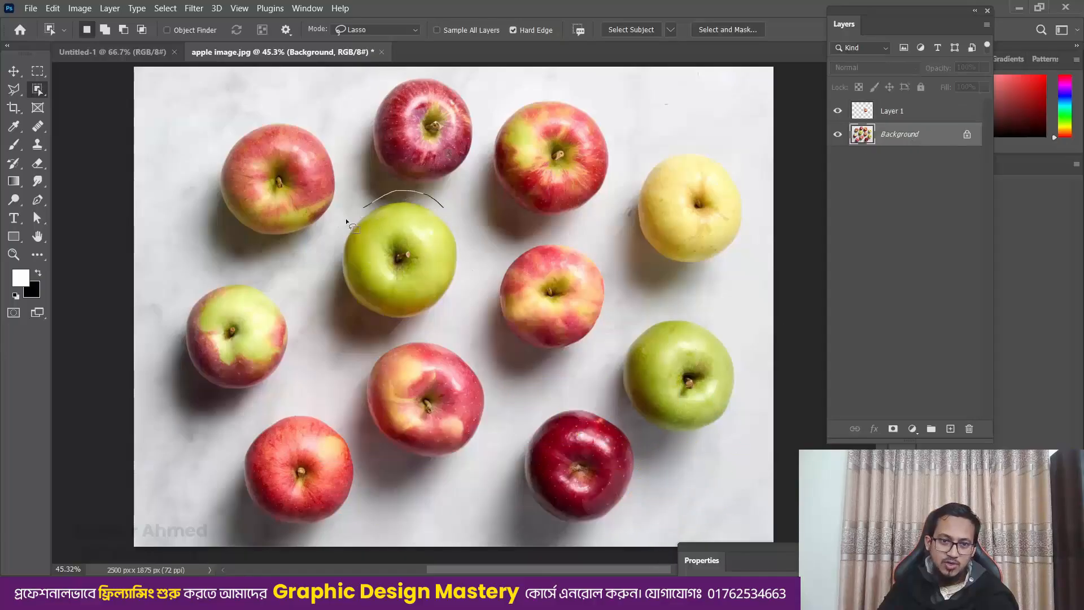
{"action": "mouse_move", "coordinate": [412, 327]}
{"action": "left_mouse_down"}
{"action": "mouse_move", "coordinate": [467, 303]}
{"action": "mouse_move", "coordinate": [469, 215]}
{"action": "left_mouse_up"}
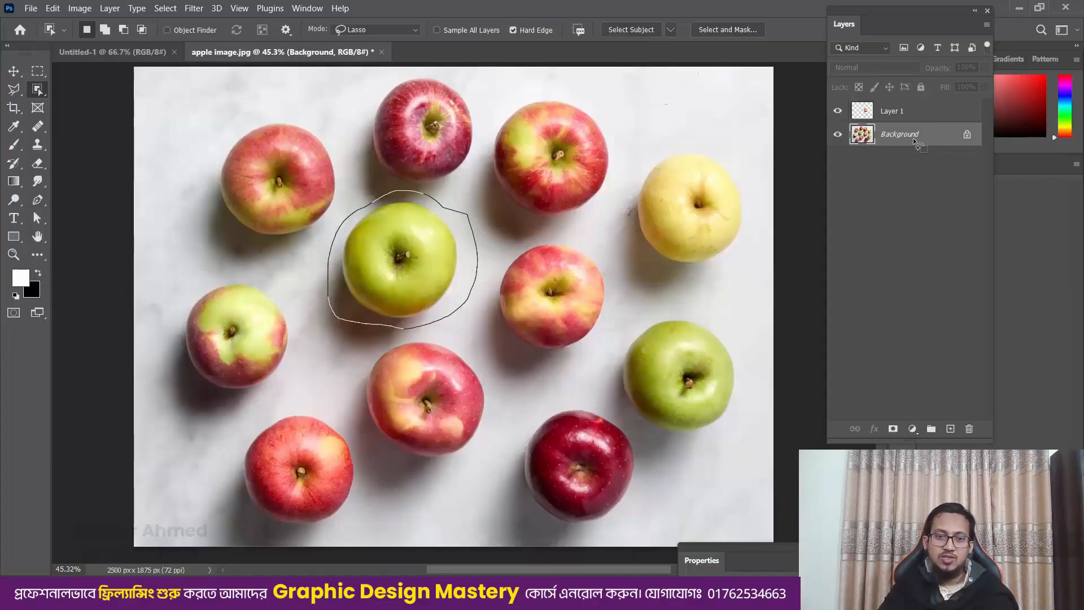
{"action": "left_click_drag", "start_coordinate": [918, 136], "coordinate": [907, 118]}
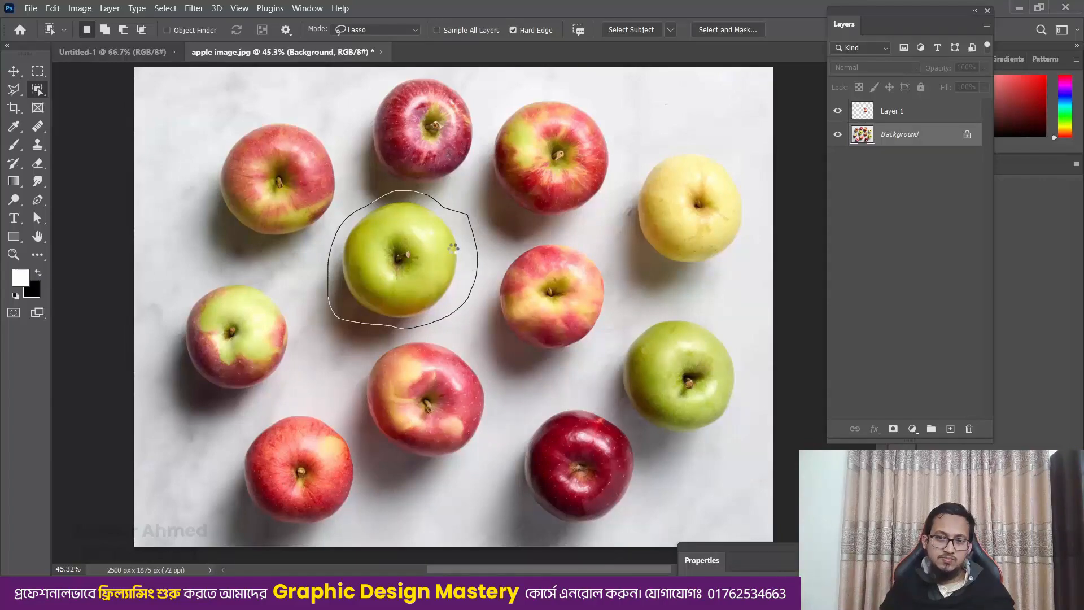
{"action": "key", "text": "ctrl+j"}
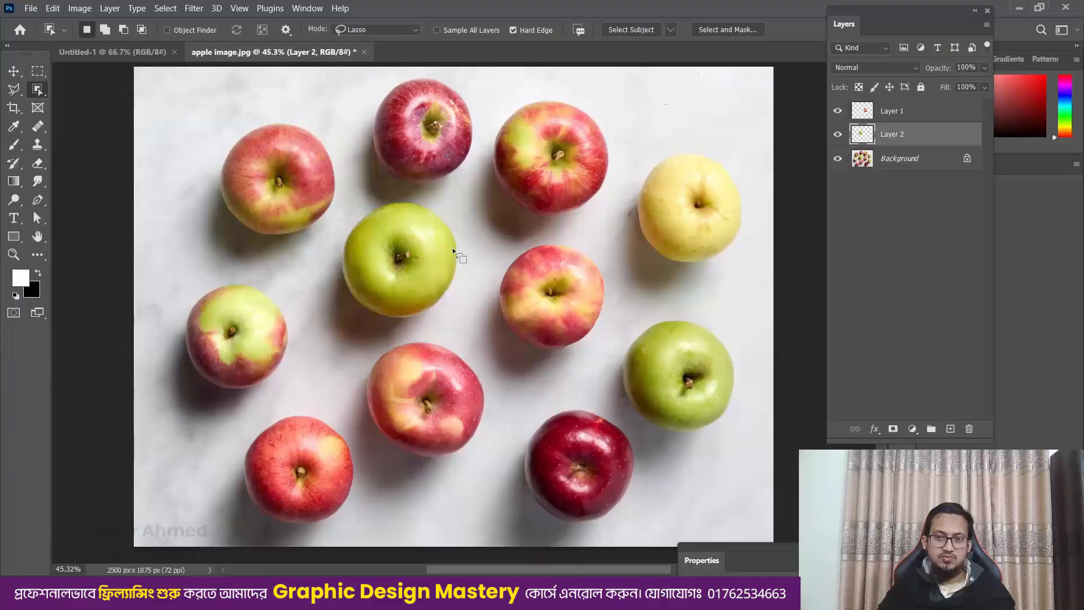
Step: Add a new layer filled with the white foreground colour and place it between the green apple's layer and the Background
{"action": "left_click", "coordinate": [15, 71]}
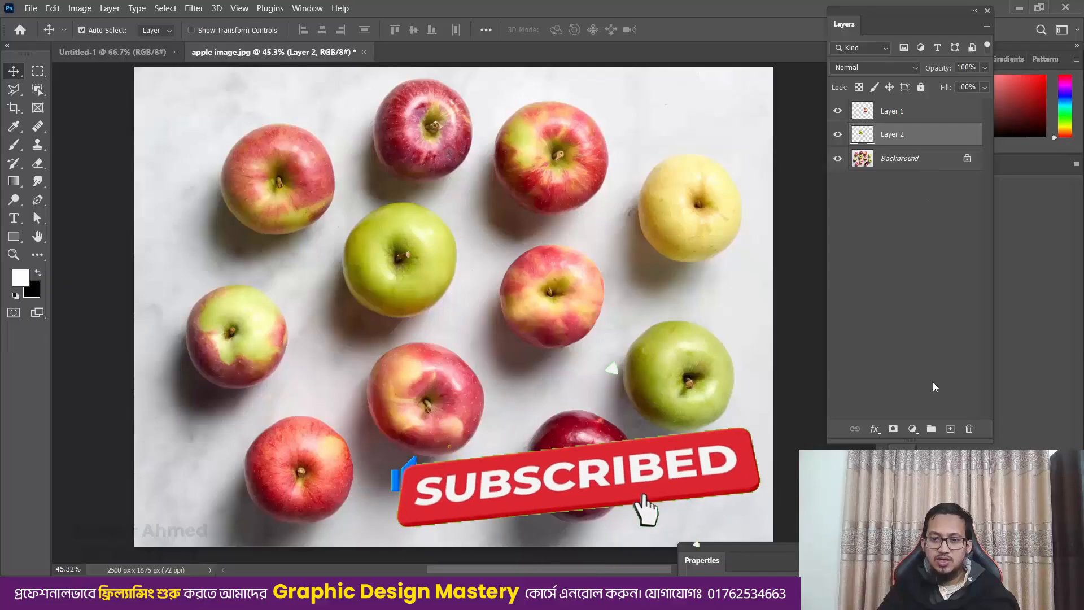
{"action": "left_click", "coordinate": [951, 429]}
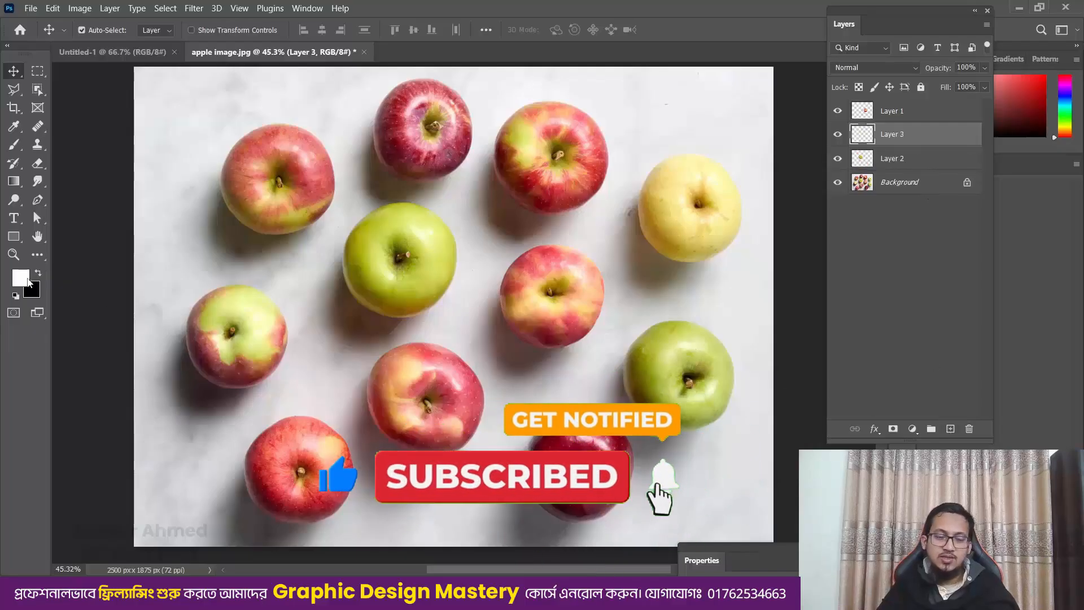
{"action": "key", "text": "alt+BackSpace"}
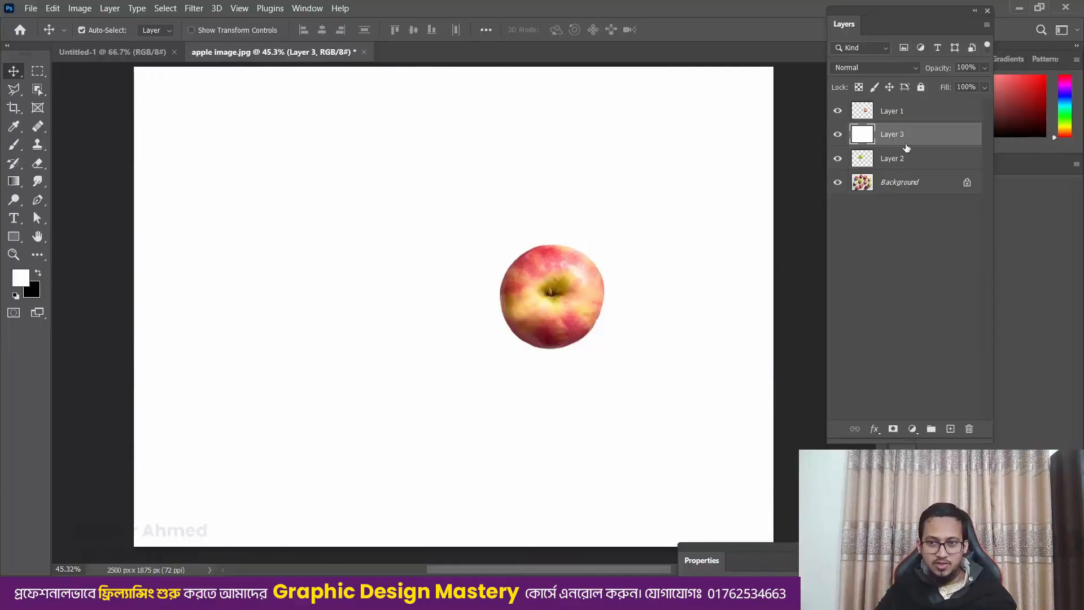
{"action": "left_click_drag", "start_coordinate": [940, 143], "coordinate": [945, 172]}
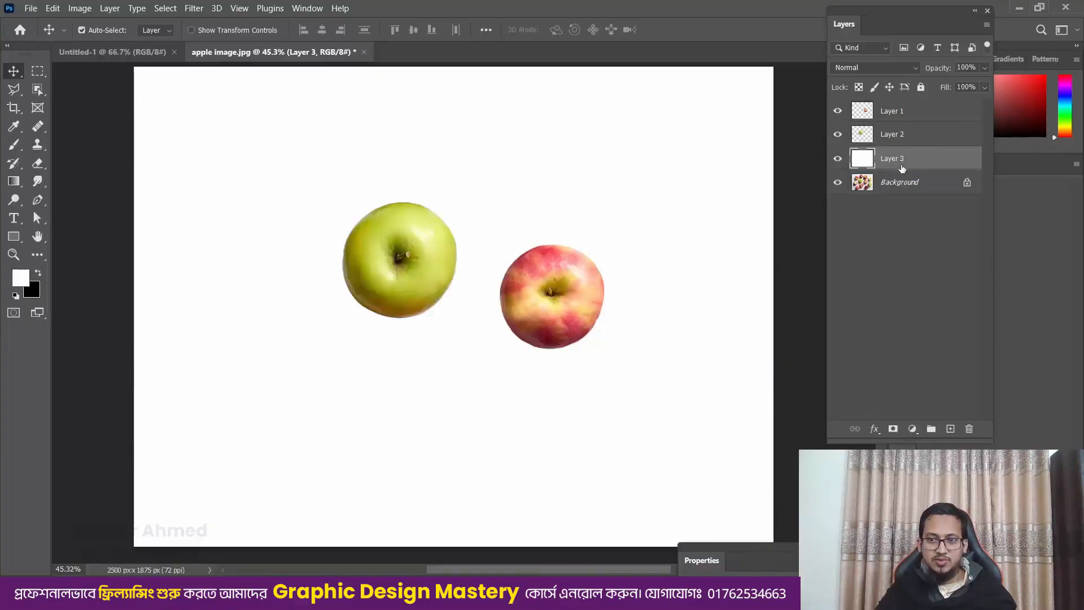
Step: Hide and show the white Layer 3 to compare the two cut-out apples with the original photo
{"action": "left_click", "coordinate": [838, 159]}
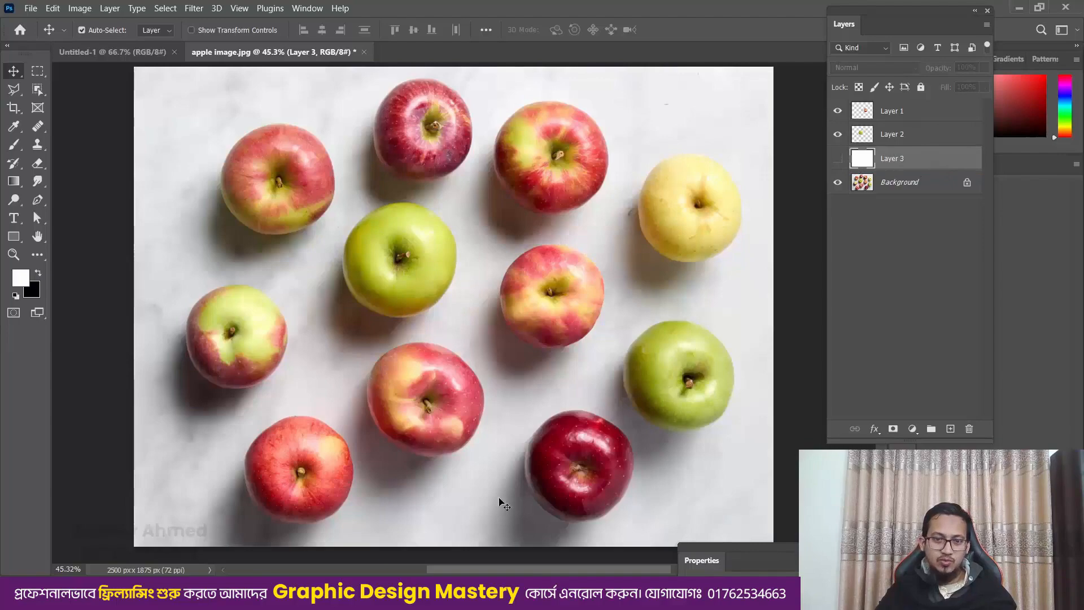
{"action": "left_click", "coordinate": [837, 161]}
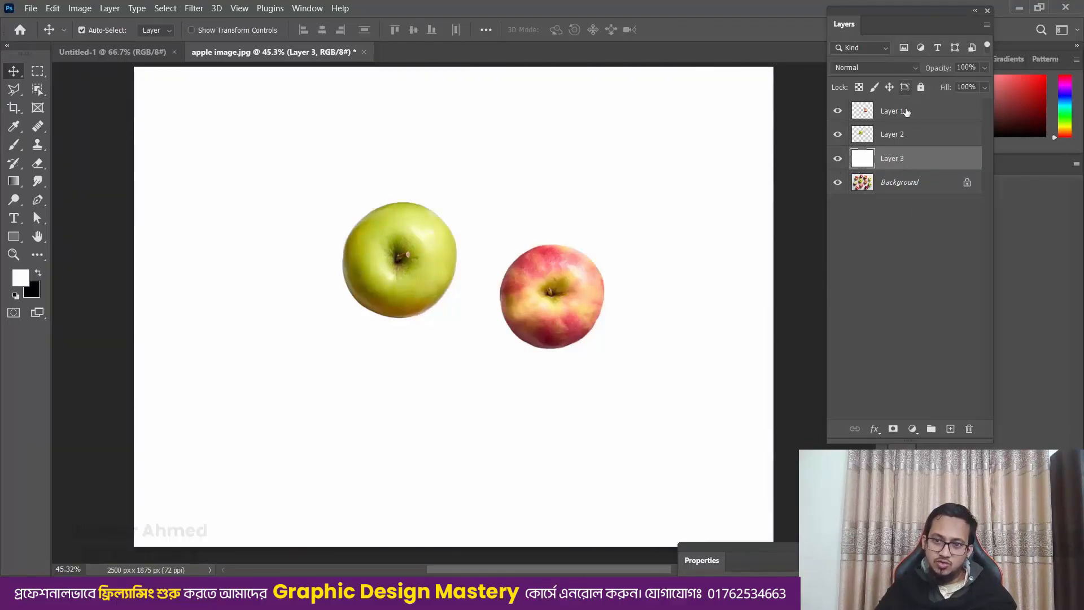
{"action": "left_click", "coordinate": [921, 188]}
{"action": "left_click", "coordinate": [909, 160]}
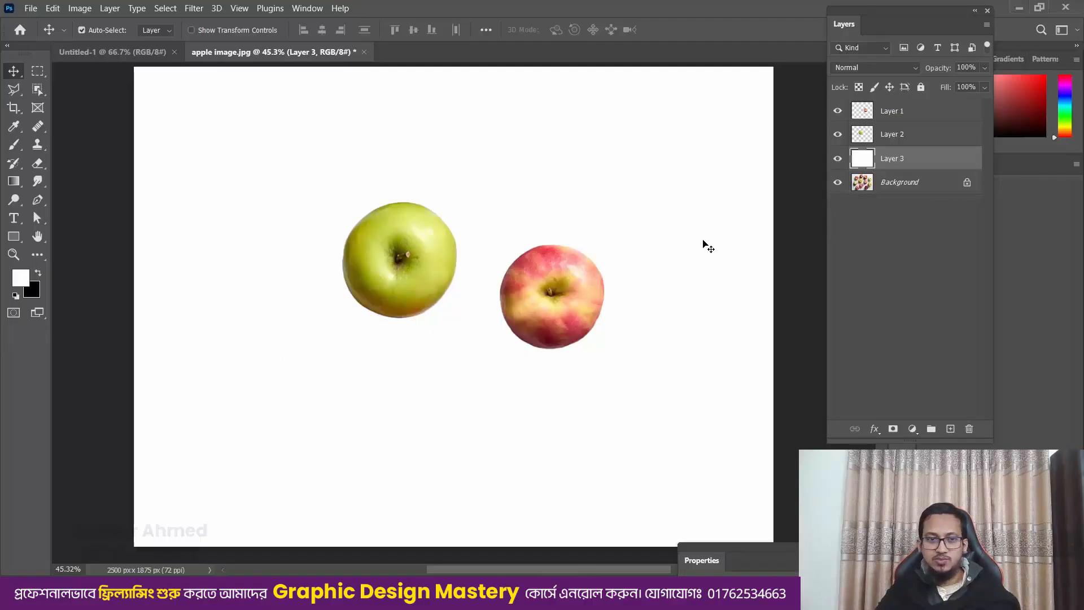
Step: Close the apple image.jpg document
{"action": "left_click", "coordinate": [366, 51]}
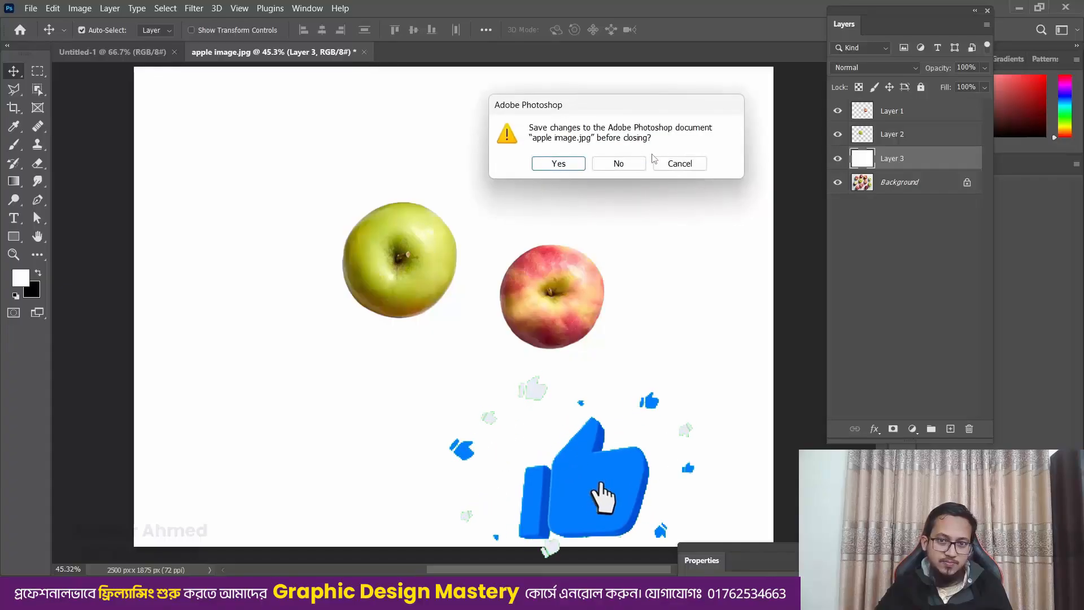